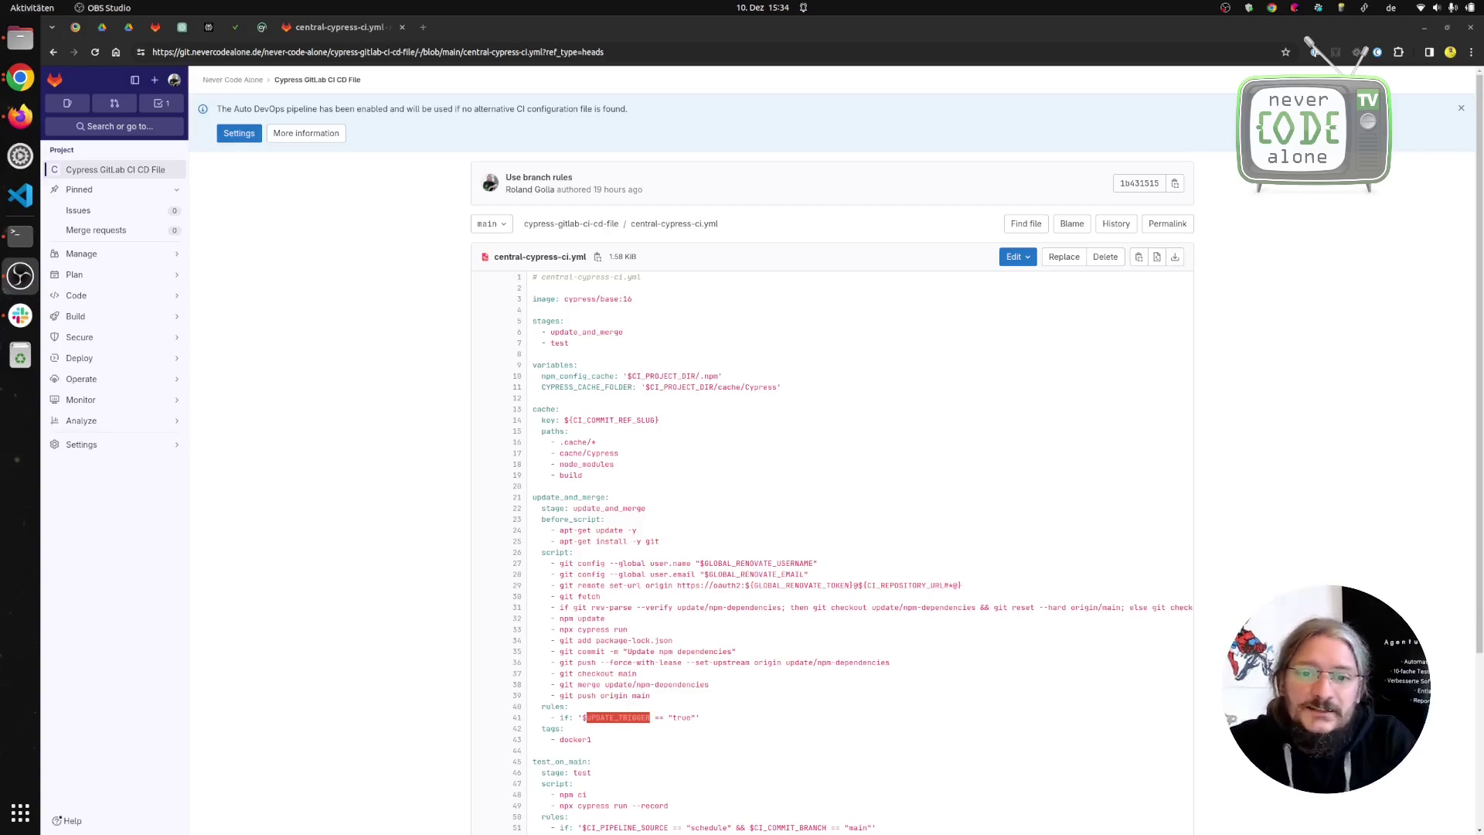
{"action": "scroll", "coordinate": [959, 559], "scroll_direction": "down", "scroll_amount": 3}
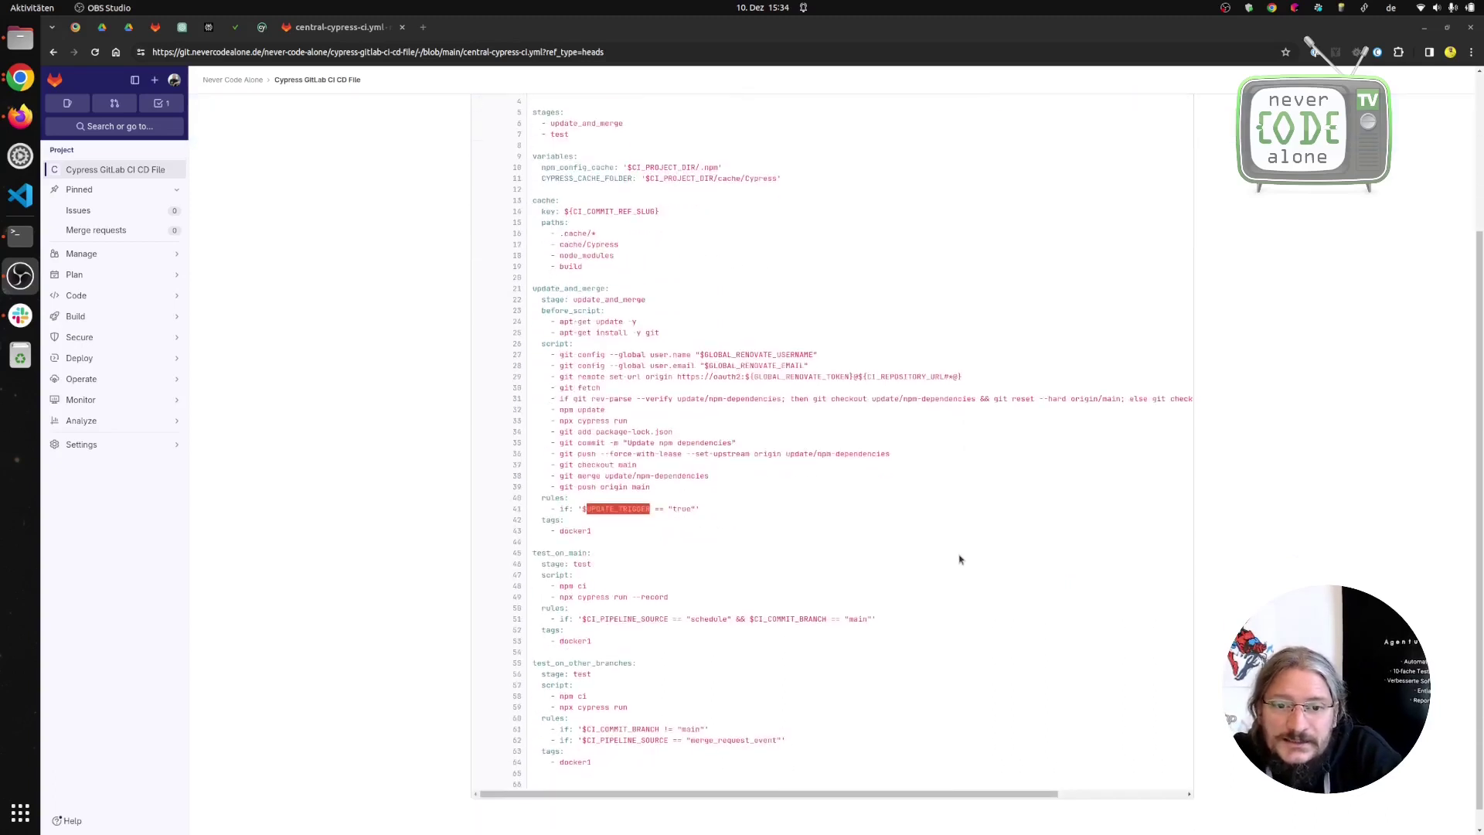
{"action": "scroll", "coordinate": [955, 560], "scroll_direction": "up", "scroll_amount": 3}
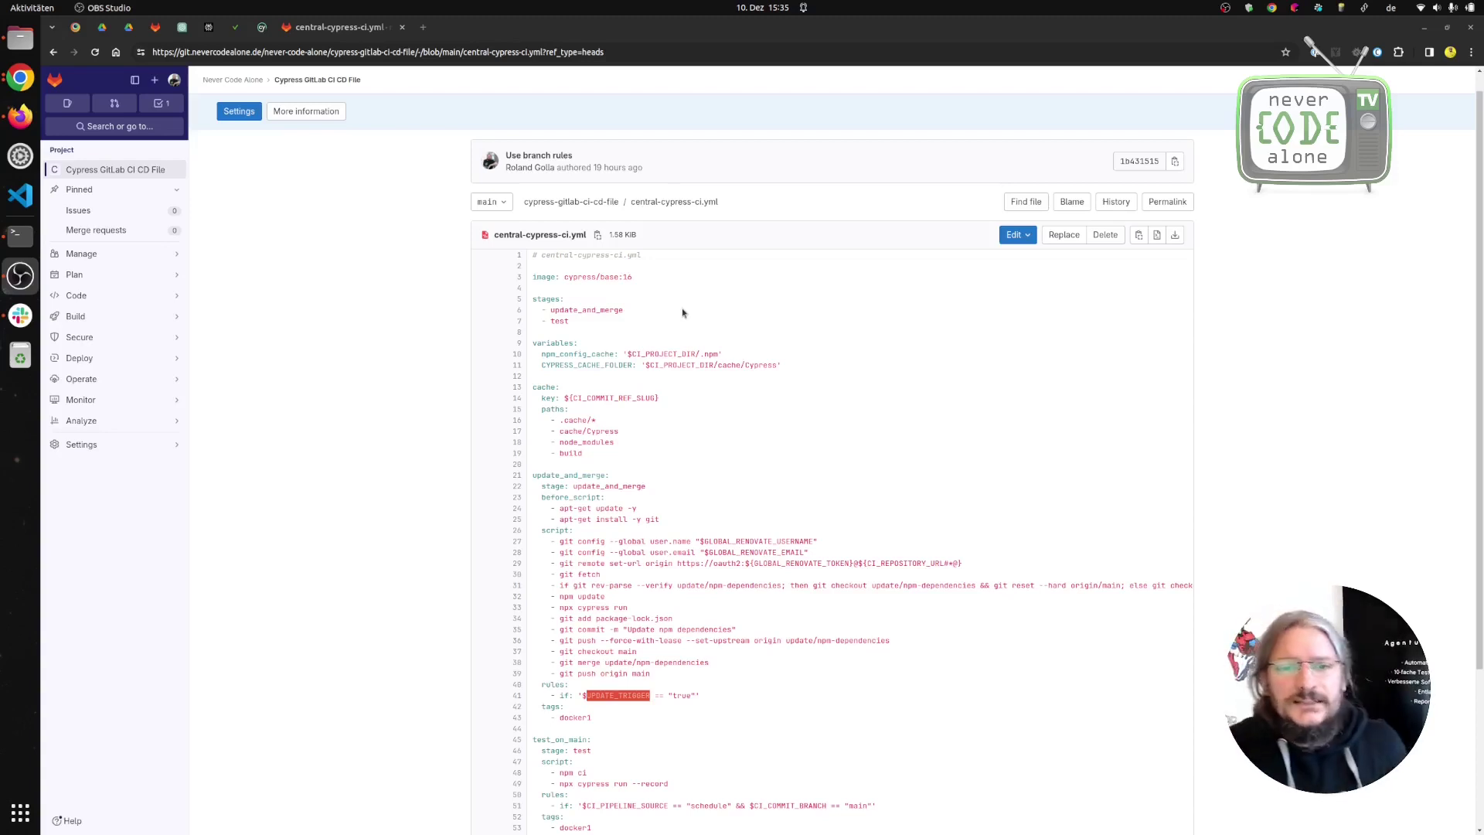
{"action": "left_click", "coordinate": [579, 311]}
{"action": "double_click", "coordinate": [582, 311]}
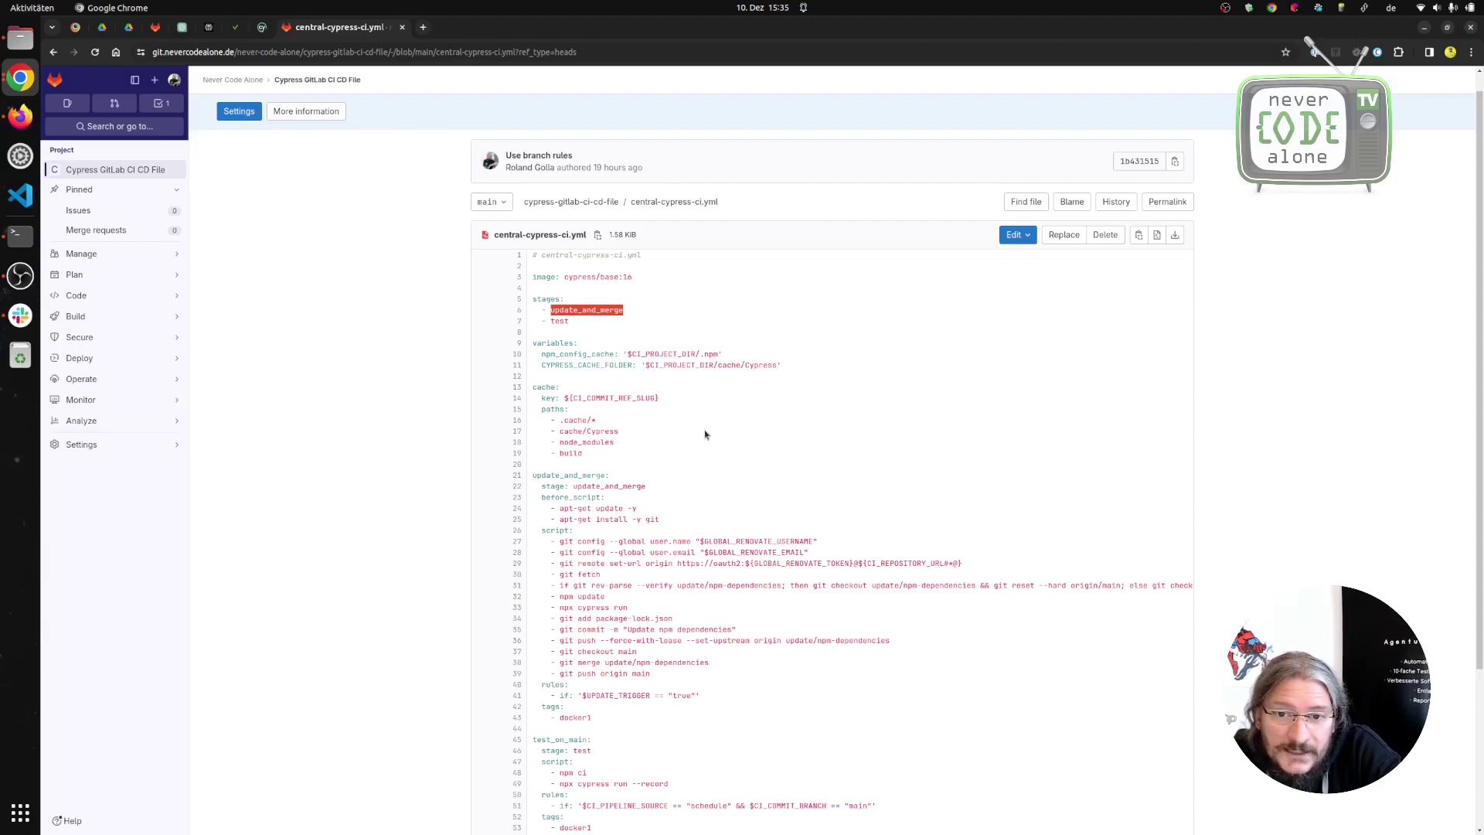
{"action": "scroll", "coordinate": [705, 434], "scroll_direction": "down", "scroll_amount": 5}
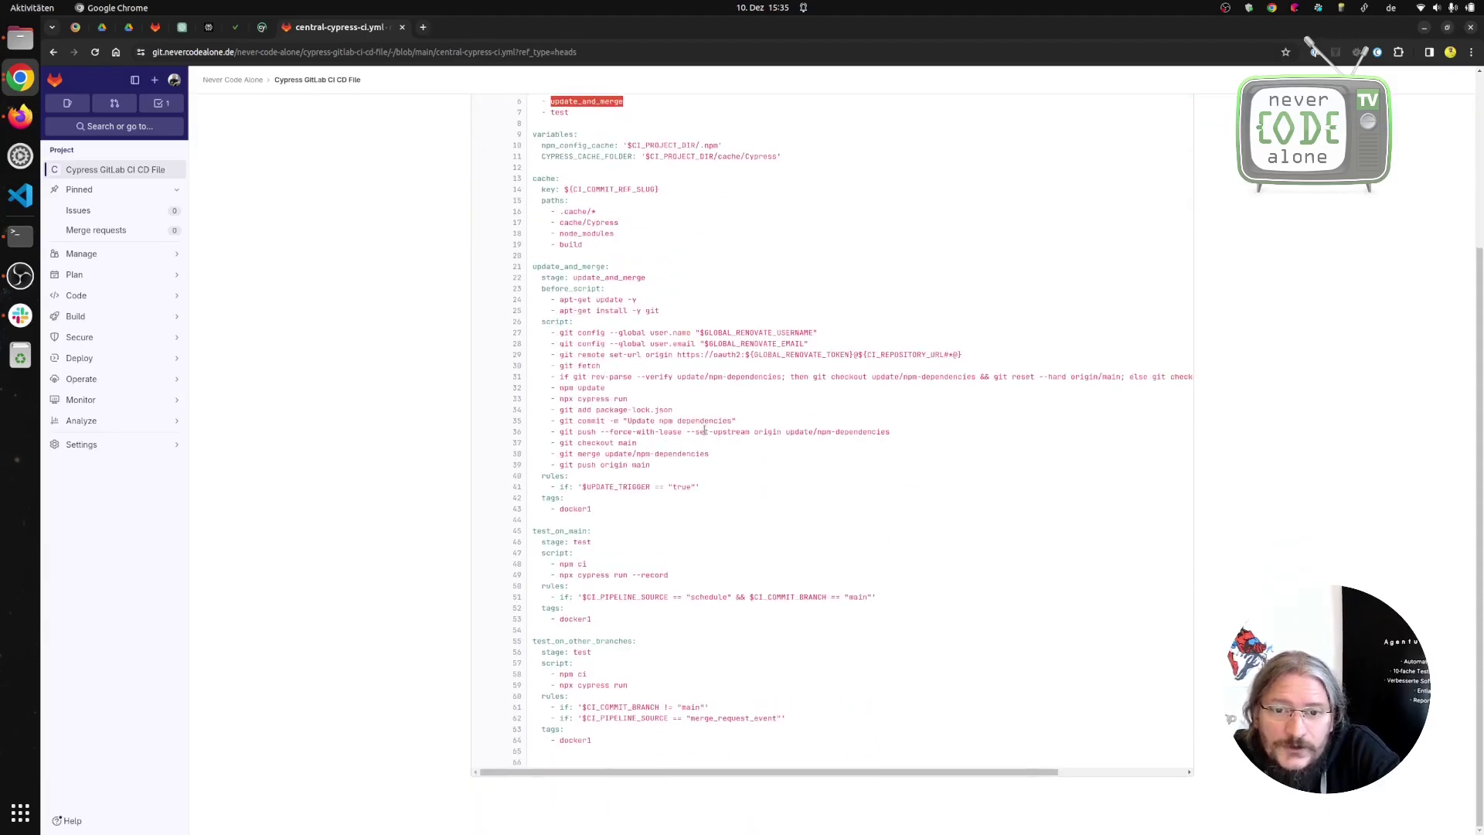
{"action": "double_click", "coordinate": [612, 275]}
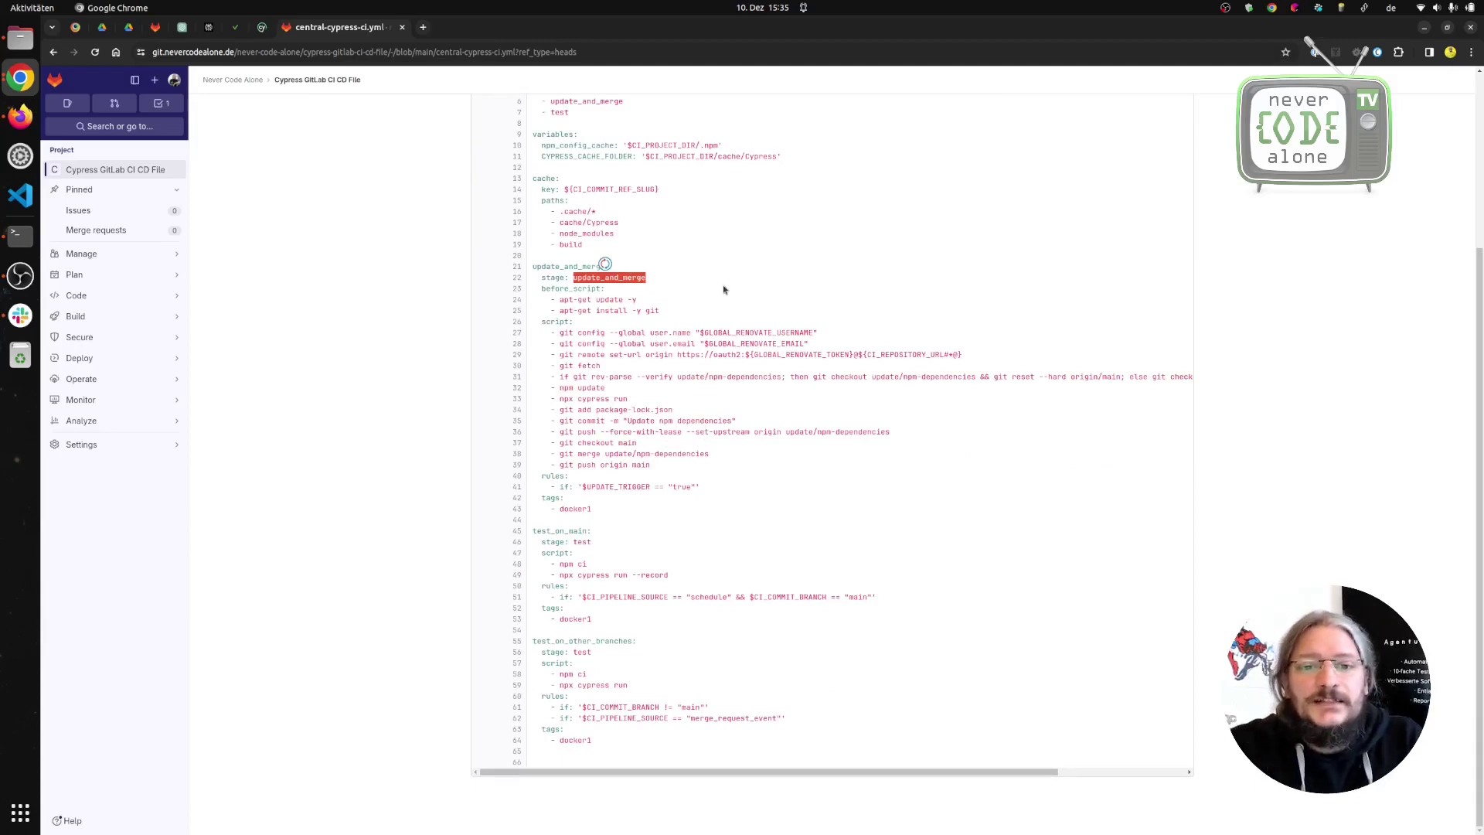
{"action": "left_click", "coordinate": [709, 279]}
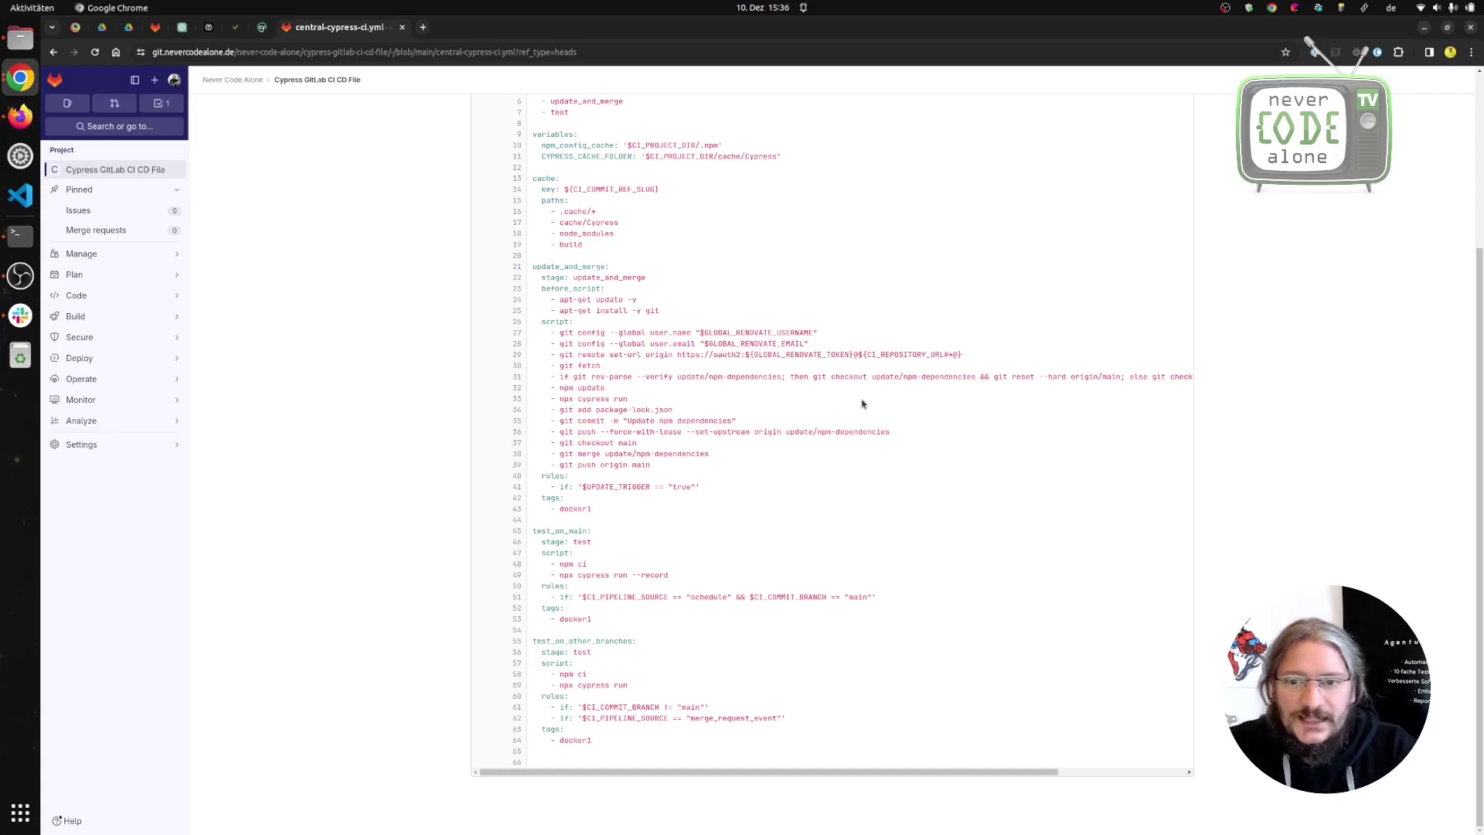
{"action": "double_click", "coordinate": [796, 354]}
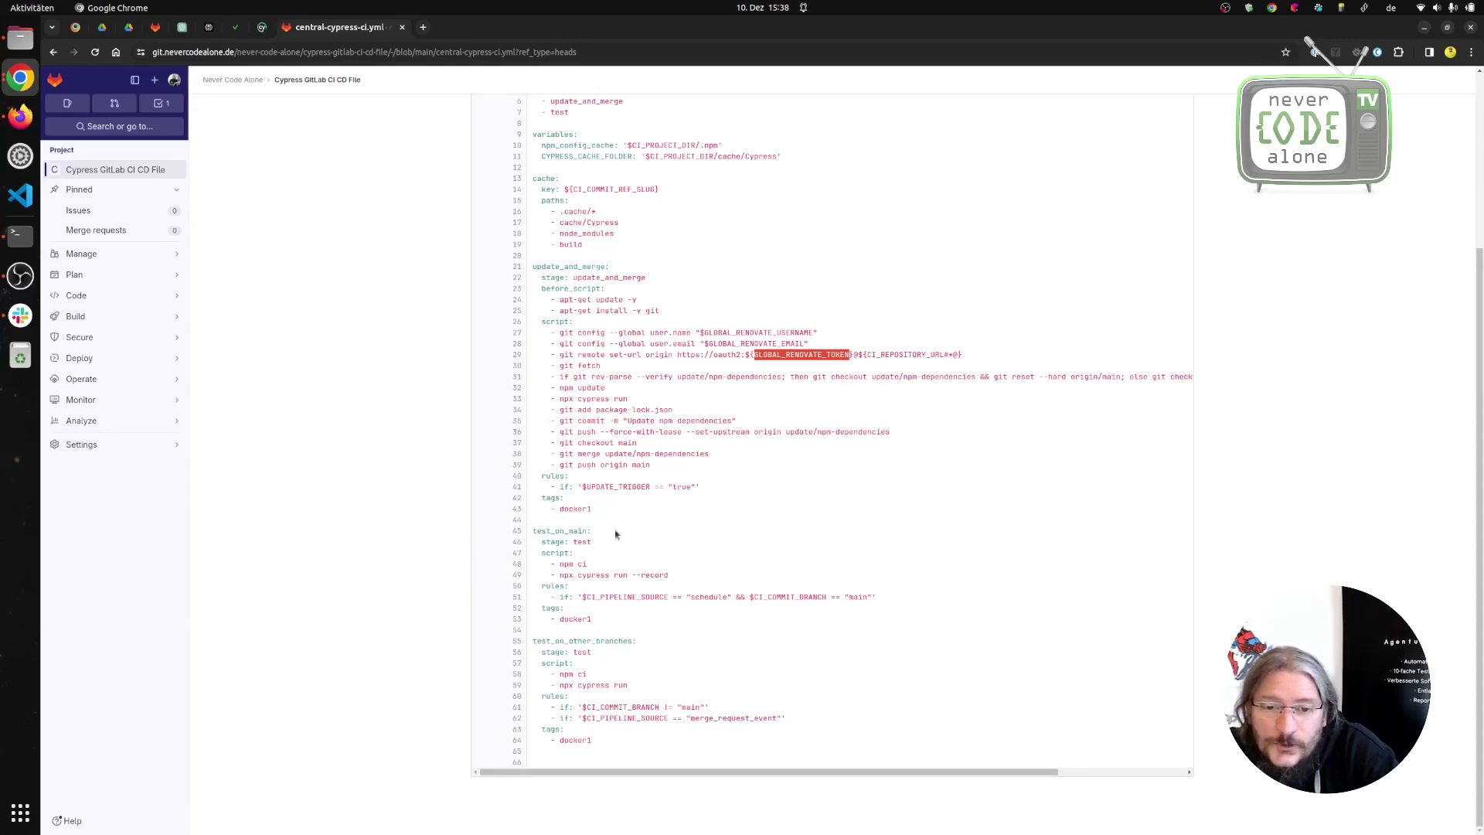
{"action": "double_click", "coordinate": [584, 542]}
{"action": "left_click", "coordinate": [700, 532]}
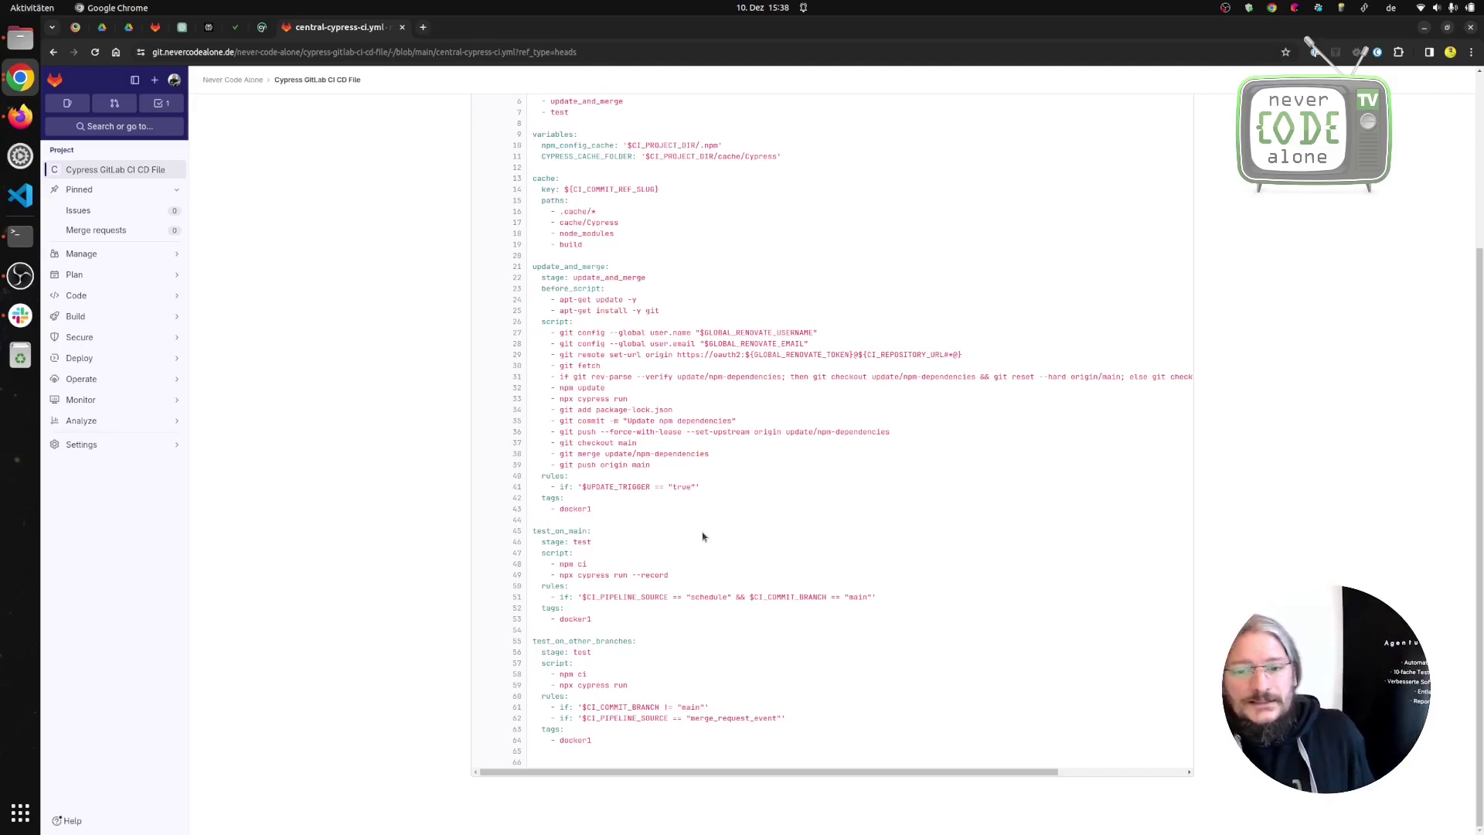
{"action": "double_click", "coordinate": [710, 595]}
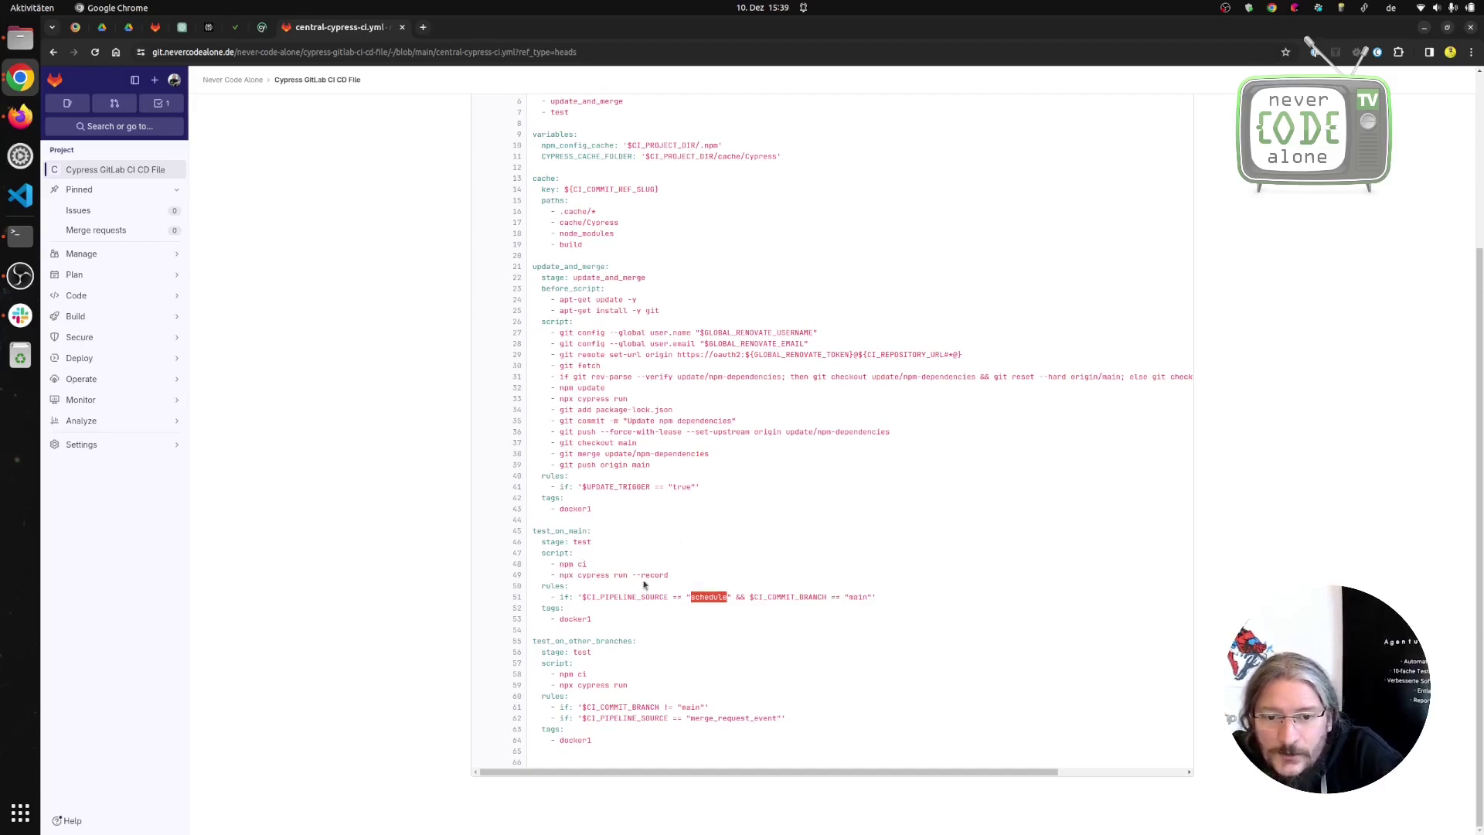
{"action": "left_click_drag", "start_coordinate": [629, 575], "coordinate": [738, 582]}
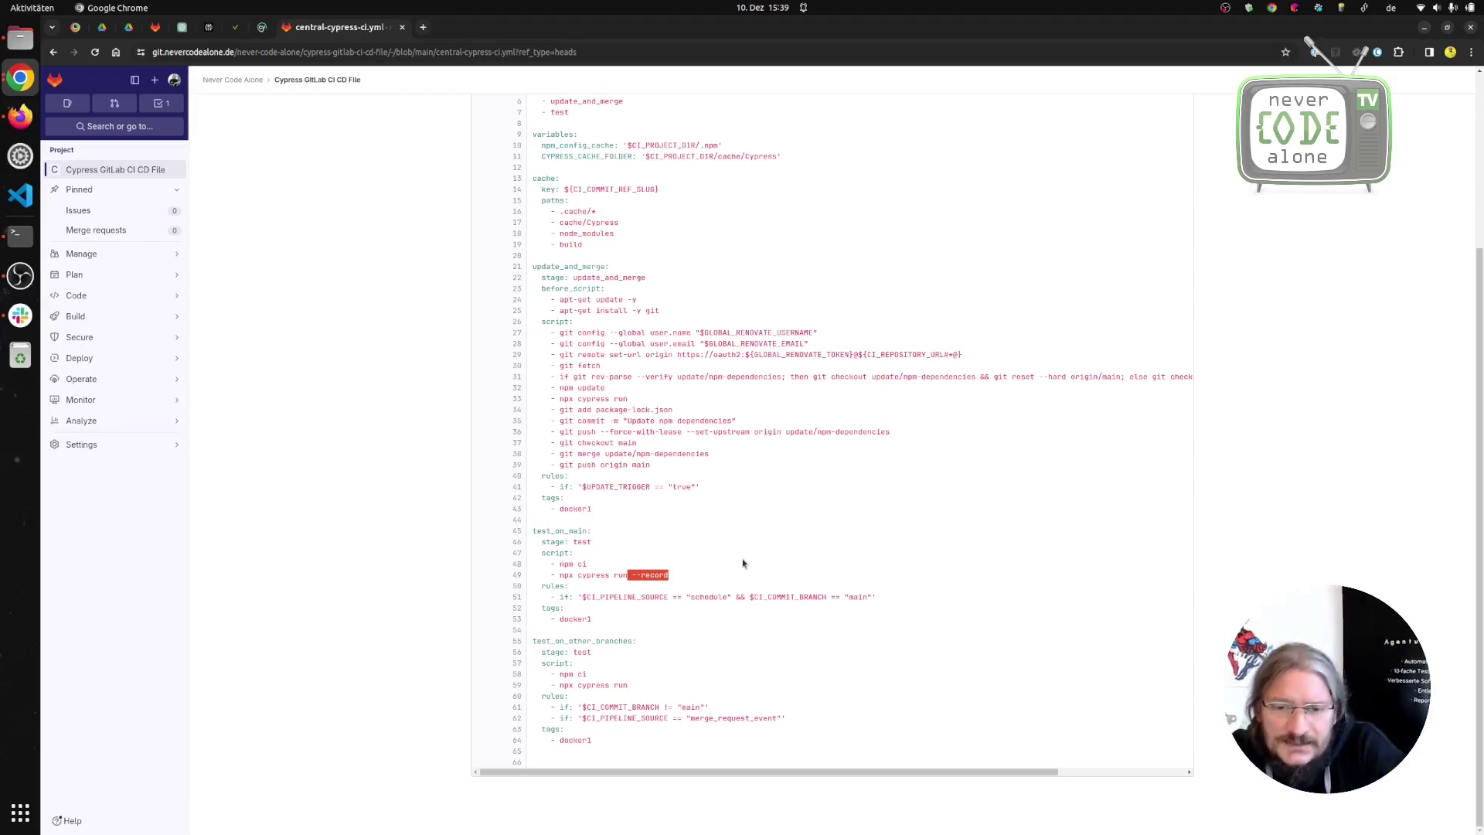
{"action": "left_click", "coordinate": [721, 580]}
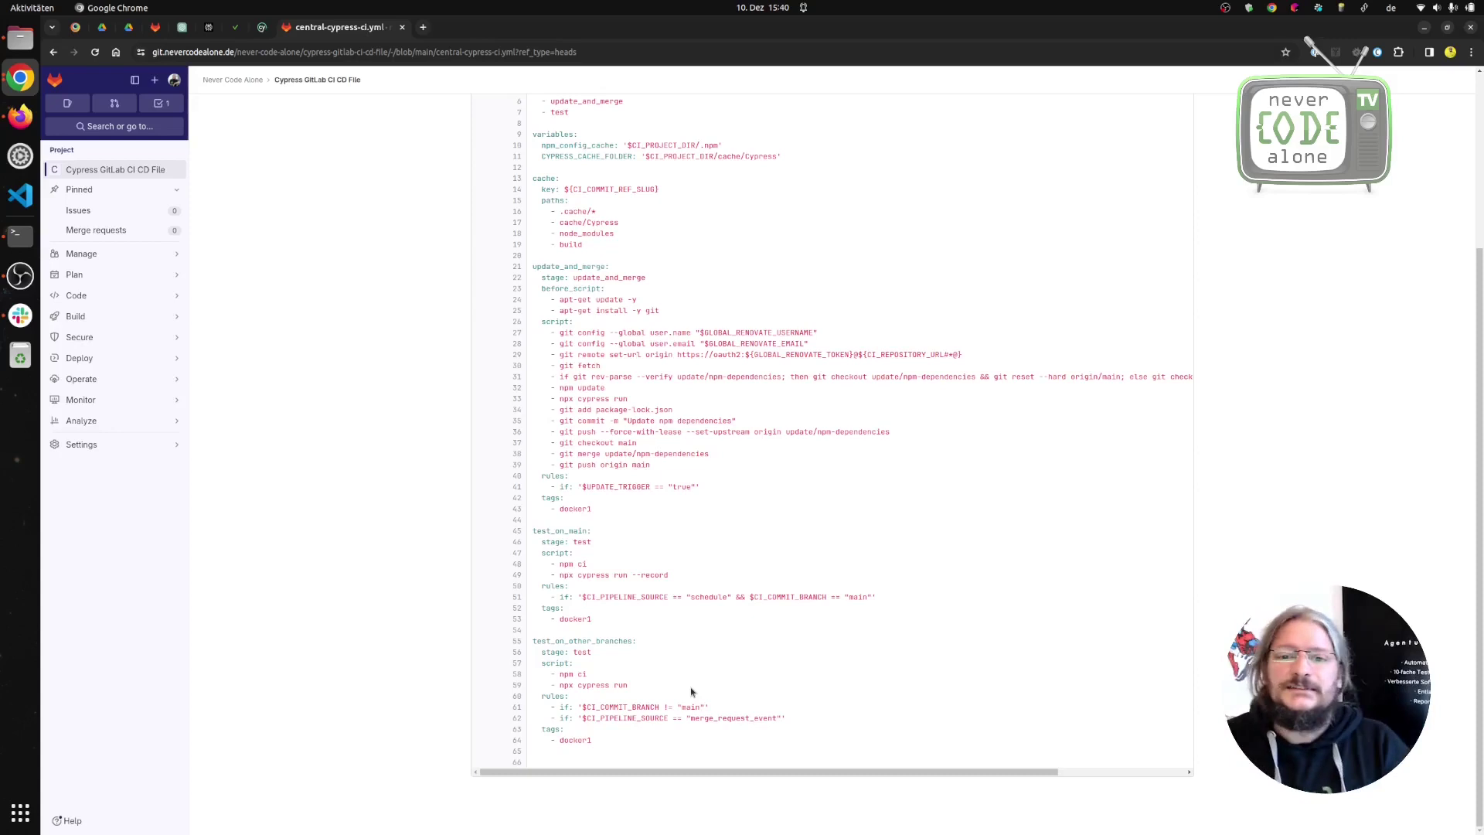
{"action": "scroll", "coordinate": [801, 577], "scroll_direction": "up", "scroll_amount": 3}
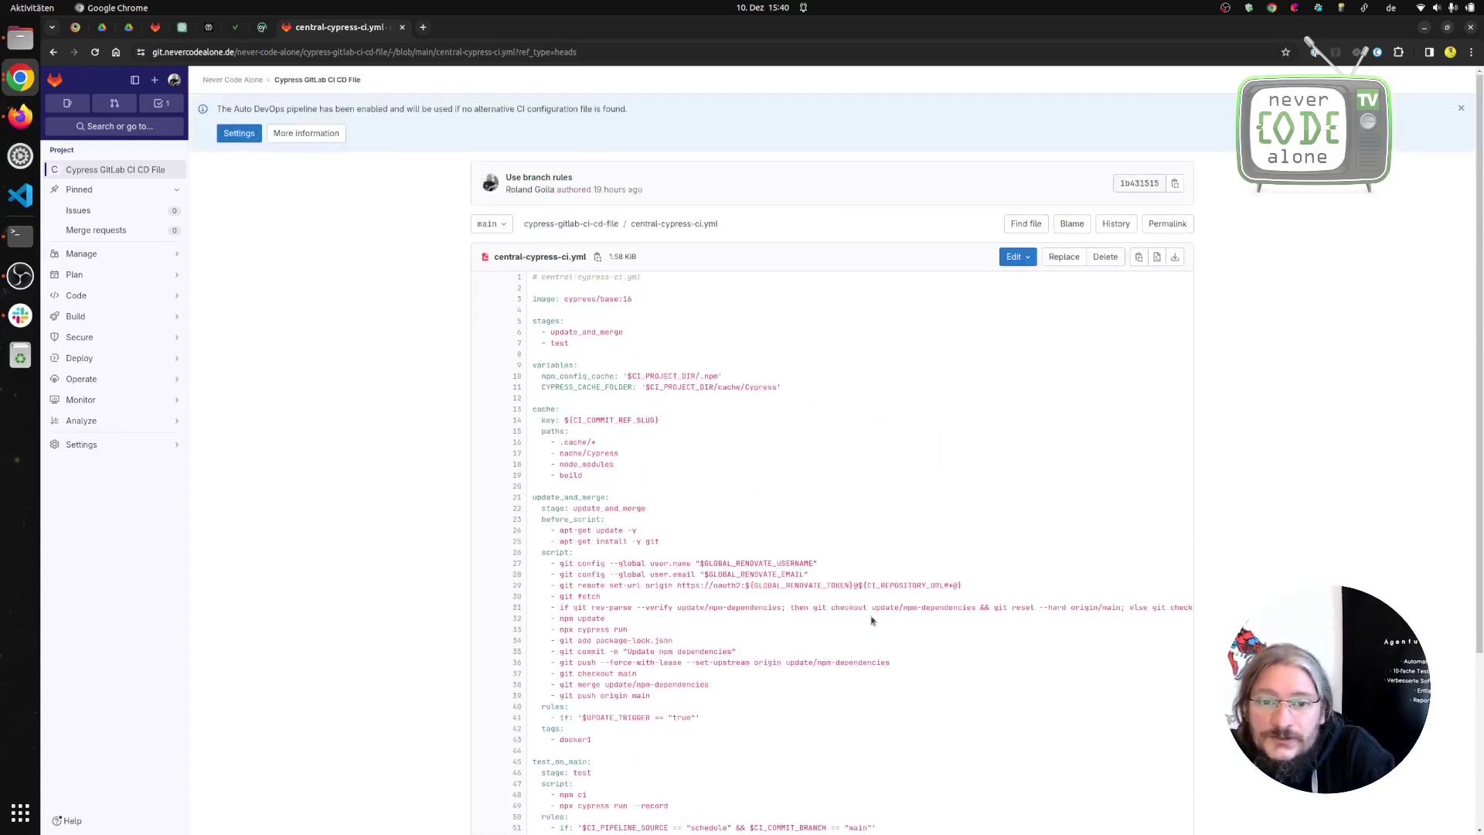